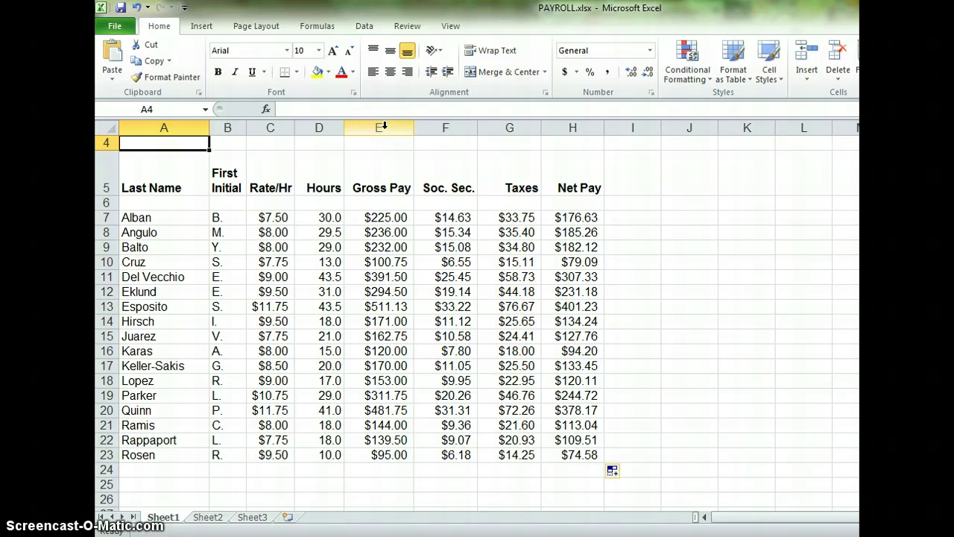
# - Insert a blank column E before Gross Pay and widen it slightly
pyautogui.rightClick(383, 126)
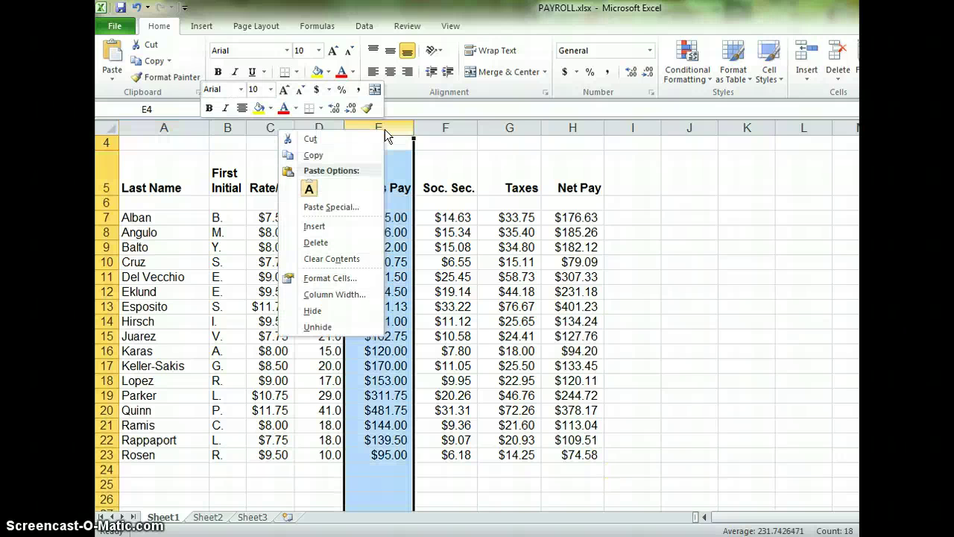
pyautogui.click(384, 129)
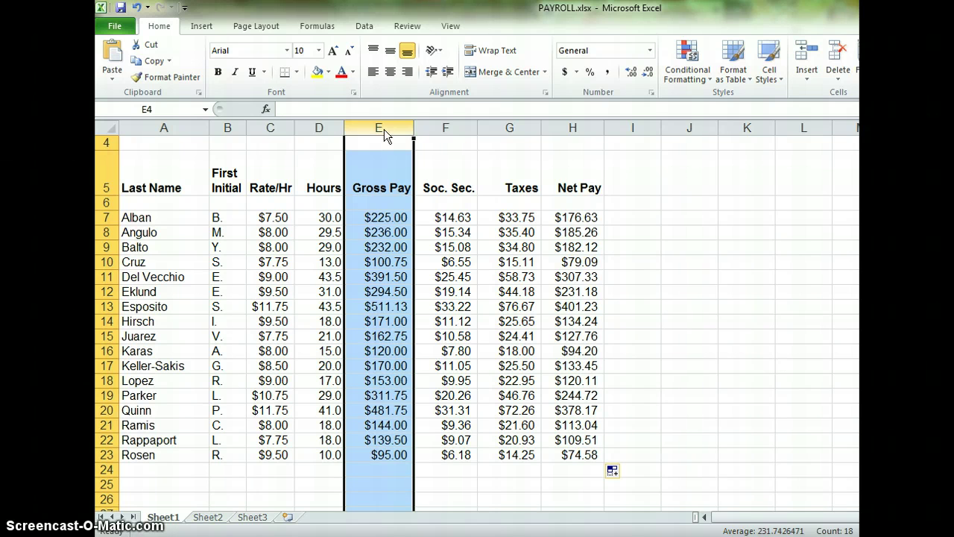
pyautogui.rightClick(384, 132)
pyautogui.click(333, 228)
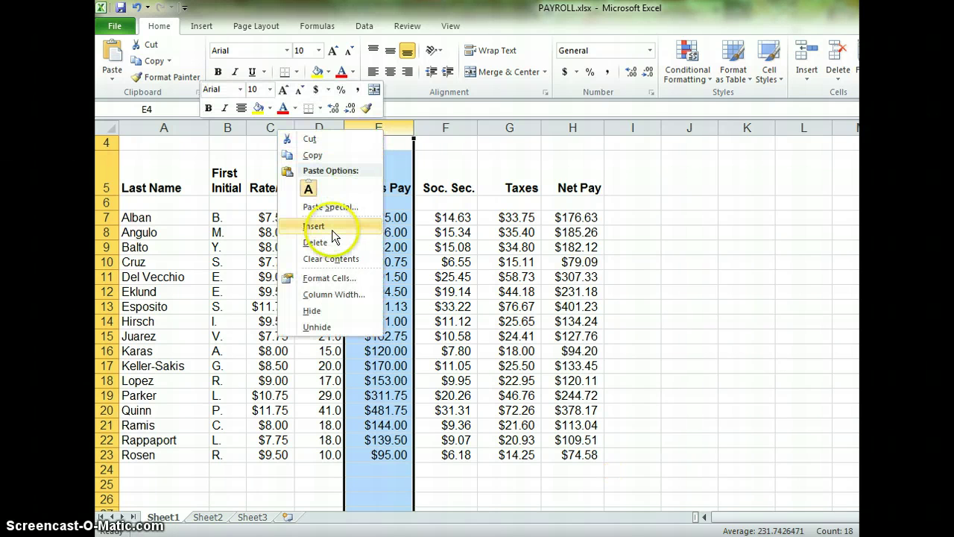
pyautogui.click(332, 230)
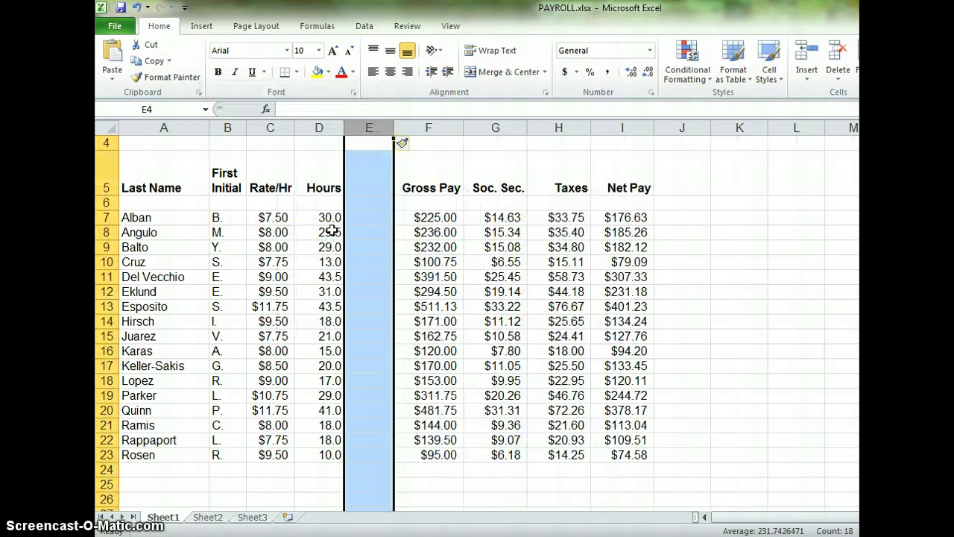
pyautogui.moveTo(393, 132); pyautogui.dragTo(416, 131)
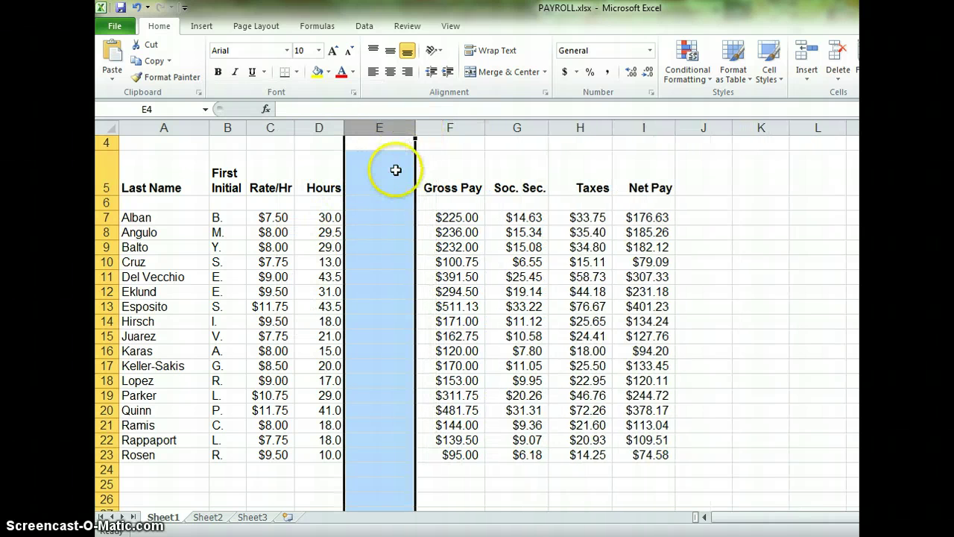
pyautogui.click(387, 182)
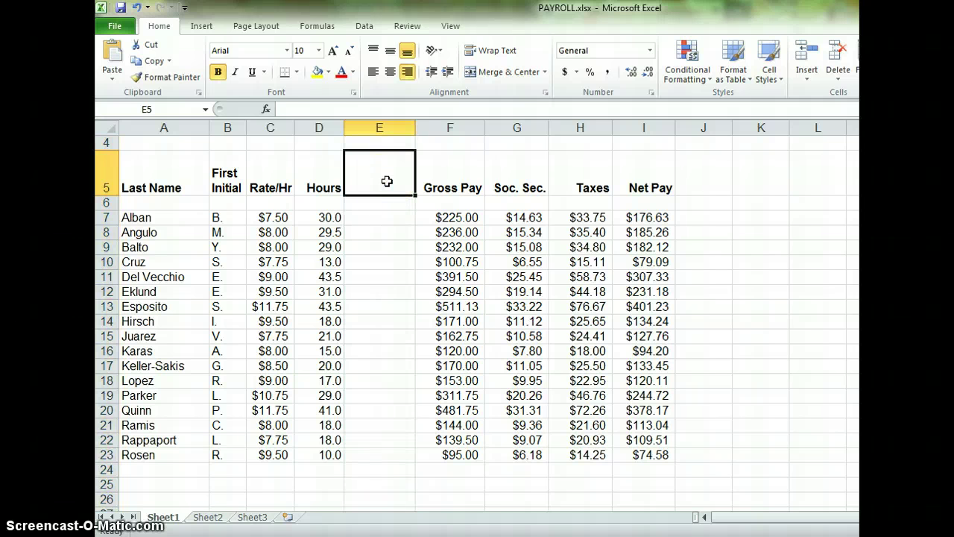
# - Enter the heading 'Overtime Pay' in E5 and make it bold
pyautogui.write('Over')
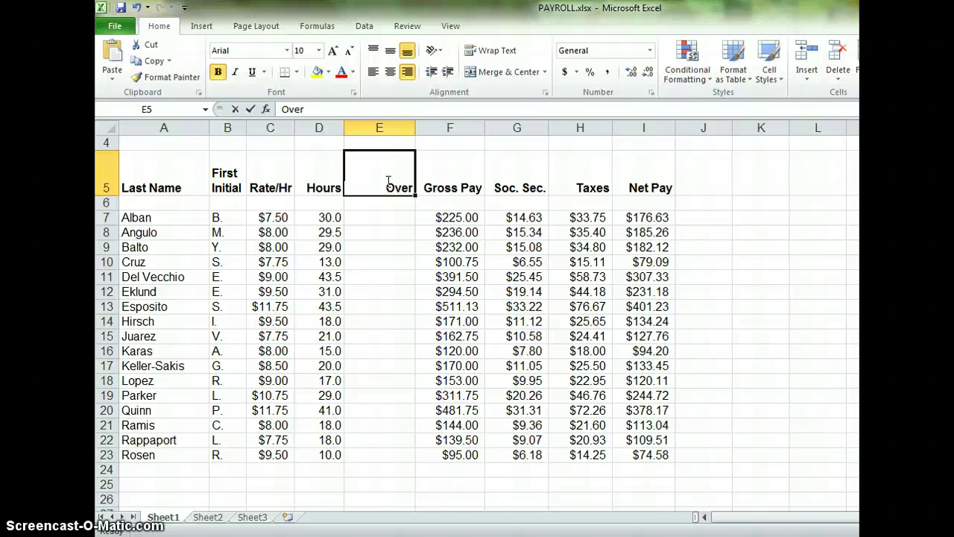
pyautogui.write('time Pay')
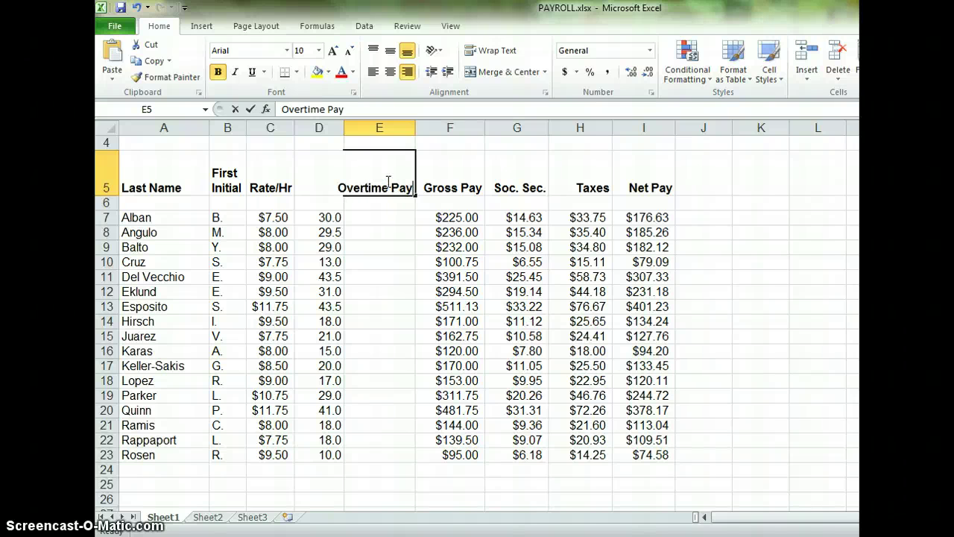
pyautogui.click(389, 188)
pyautogui.press('Return')
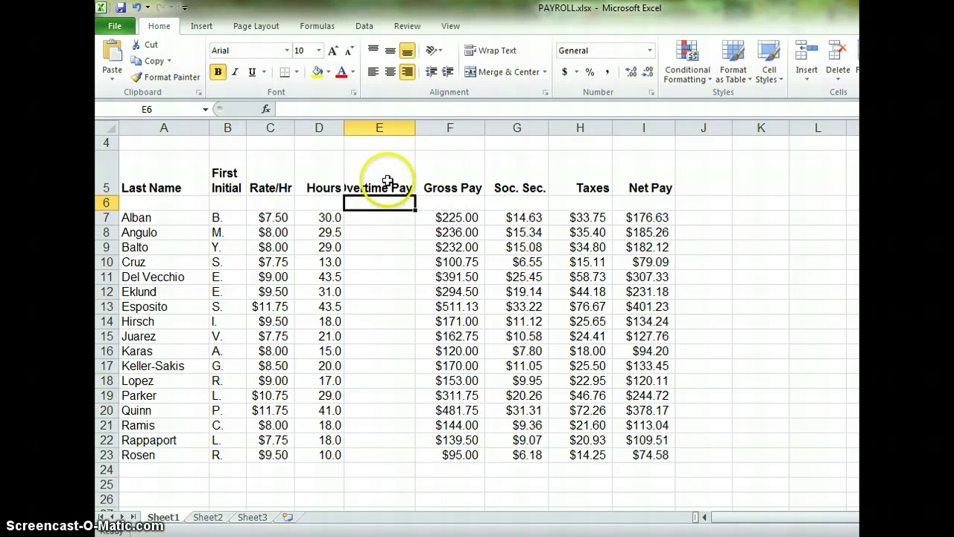
pyautogui.click(387, 182)
pyautogui.click(391, 78)
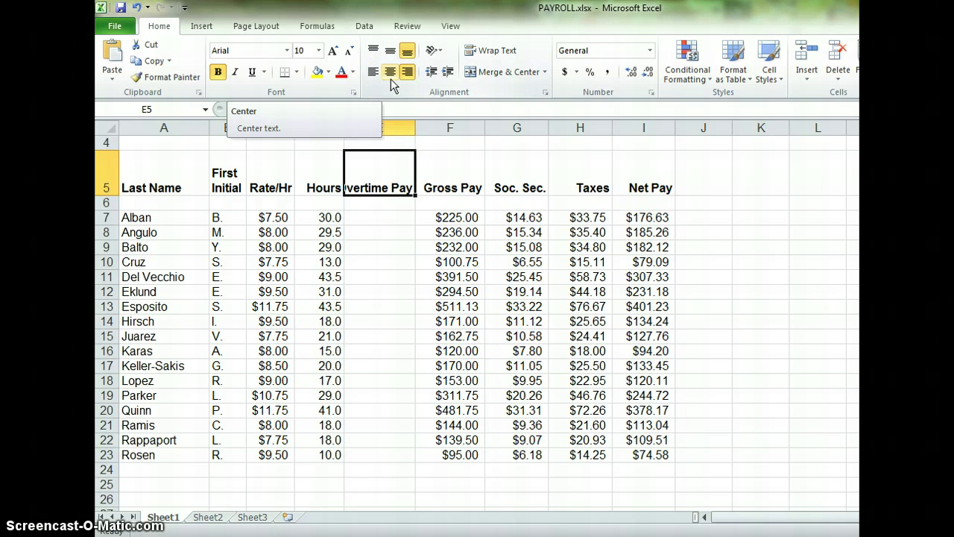
# - Wrap the Overtime Pay heading onto two lines and narrow column E to fit
pyautogui.click(498, 52)
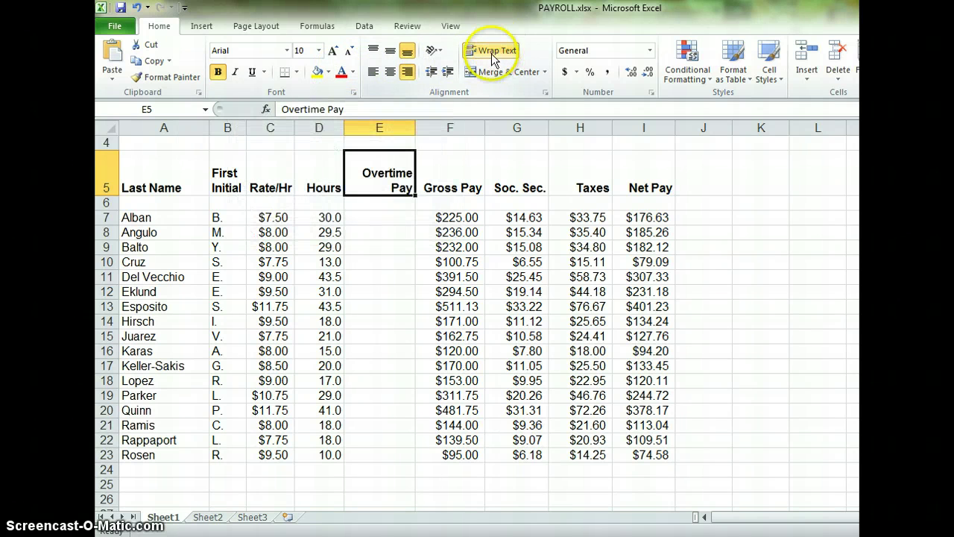
pyautogui.moveTo(416, 128); pyautogui.dragTo(401, 129)
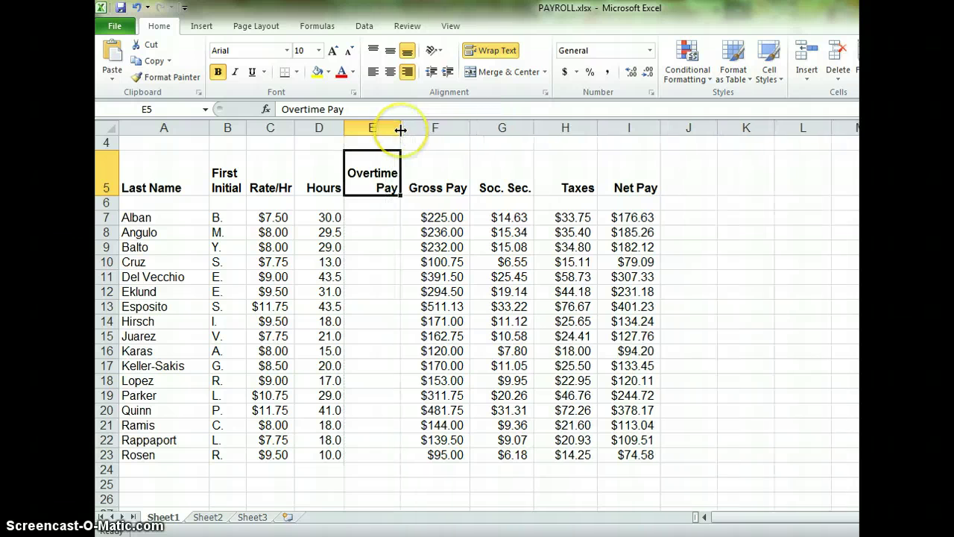
pyautogui.click(384, 218)
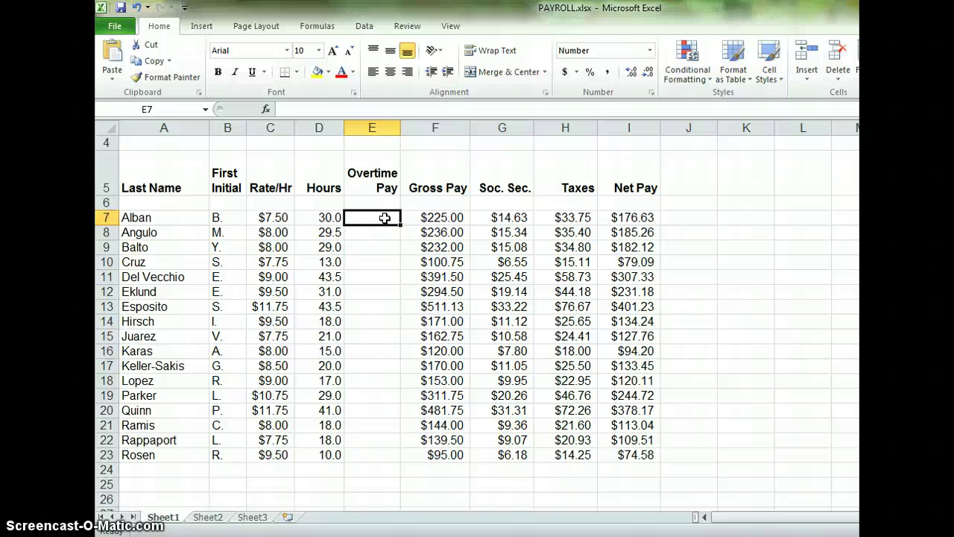
# - Begin an IF formula in E7 with =IF(
pyautogui.write('=IF')
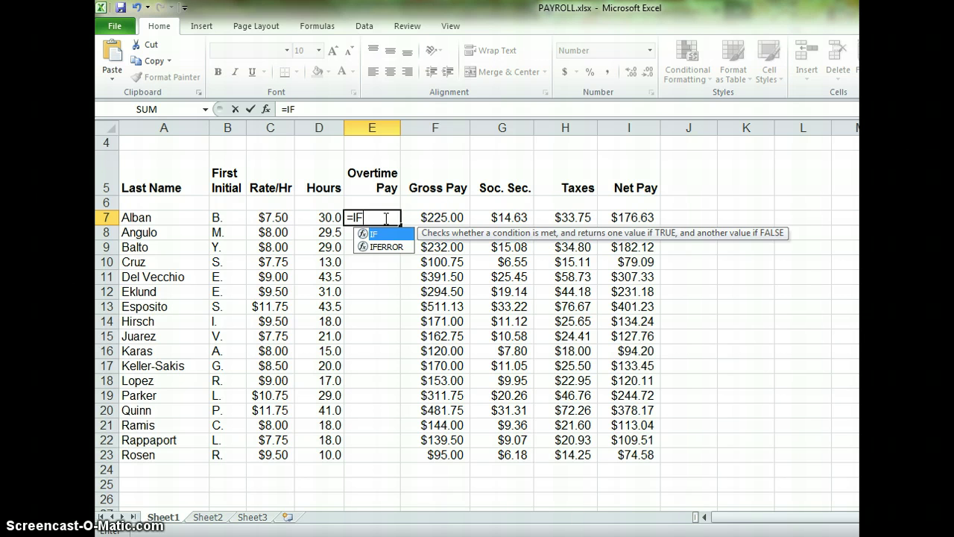
pyautogui.write('(')
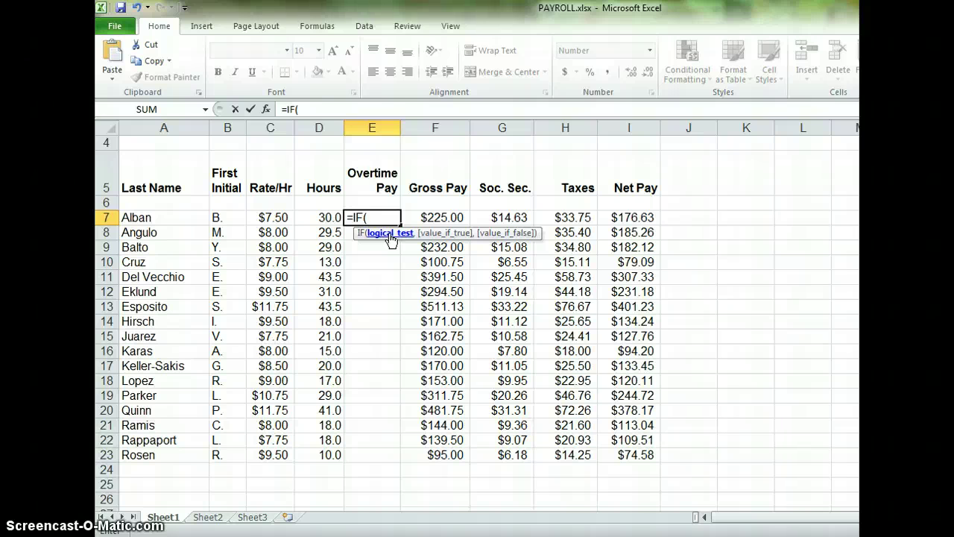
# - Add the condition D7>40 as the IF formula's test in E7
pyautogui.click(320, 217)
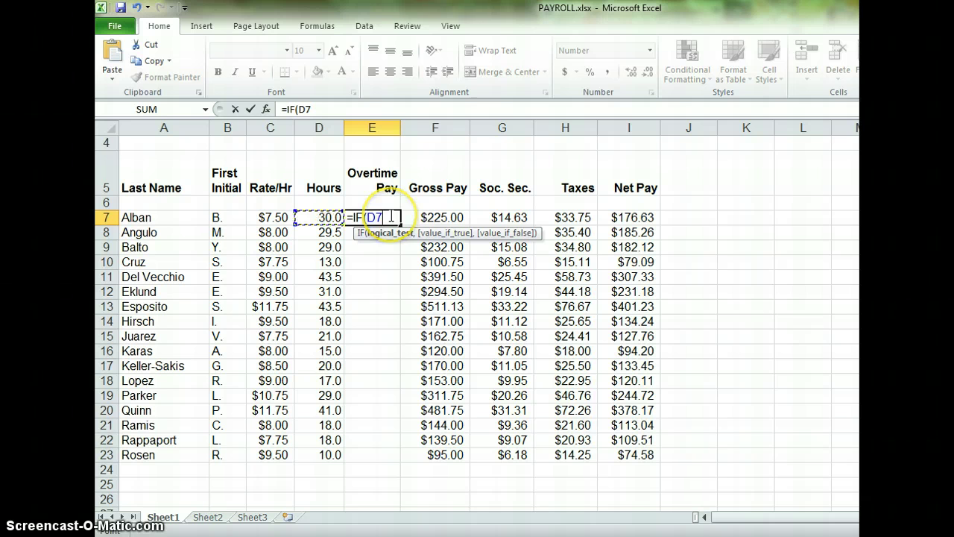
pyautogui.write('>40')
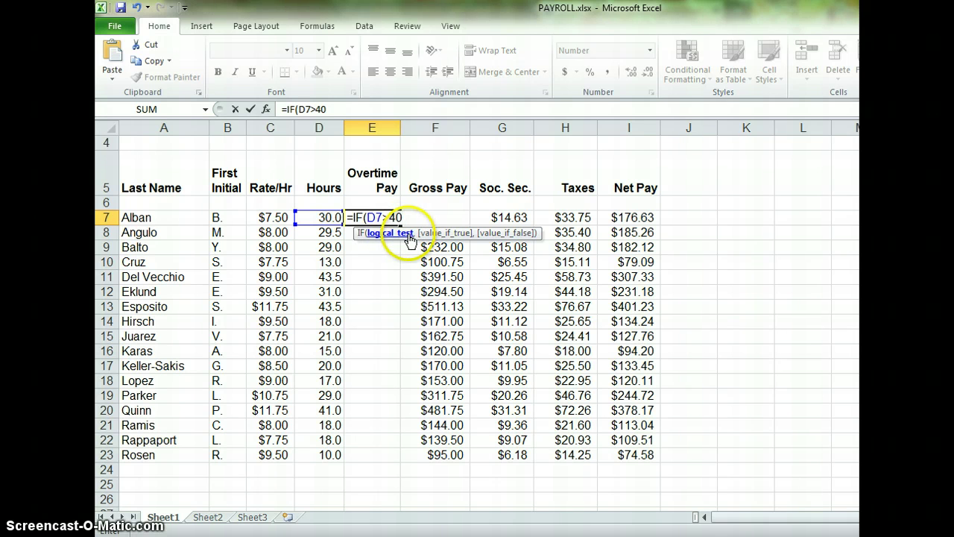
pyautogui.write(',')
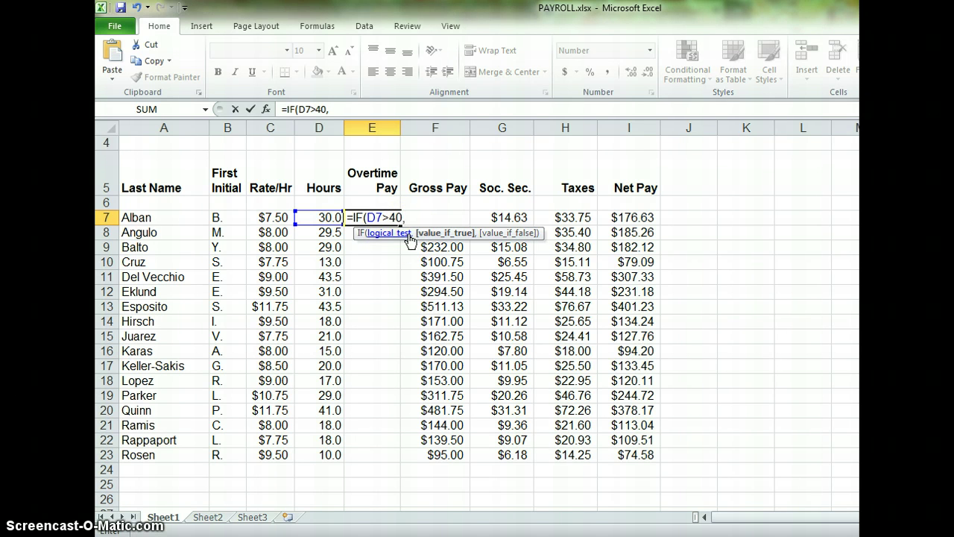
pyautogui.click(412, 236)
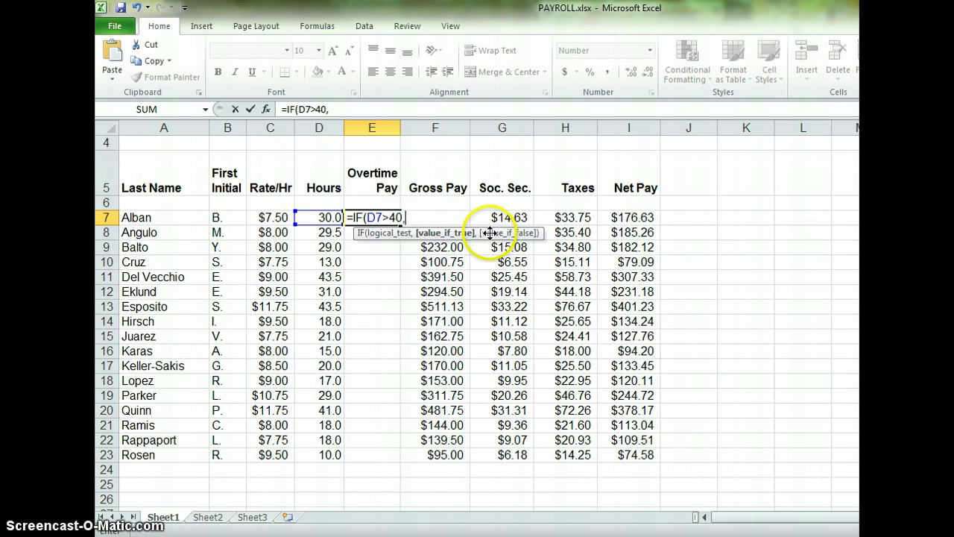
# - Add D7-40 as the value returned when hours exceed 40
pyautogui.click(431, 235)
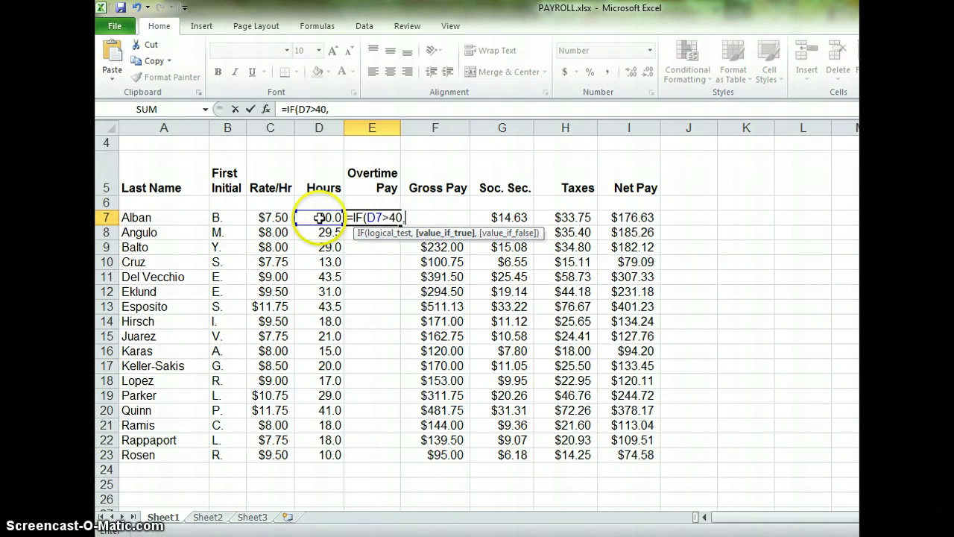
pyautogui.click(319, 216)
pyautogui.write('-40')
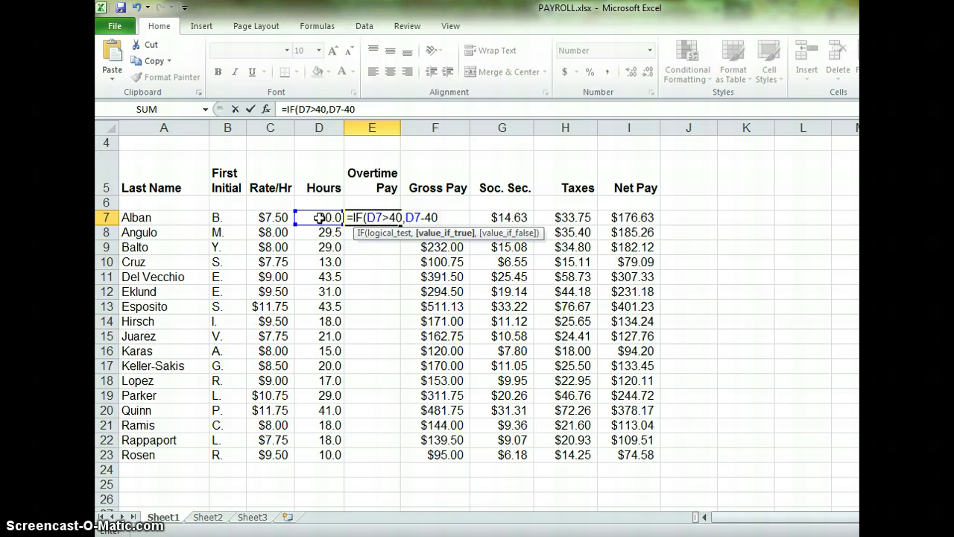
pyautogui.click(318, 222)
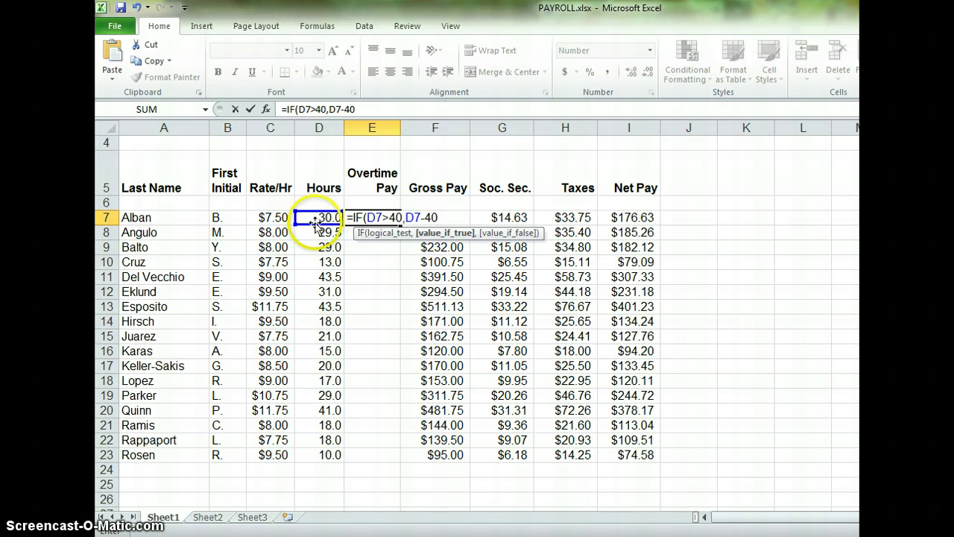
pyautogui.click(316, 222)
pyautogui.click(317, 222)
pyautogui.click(316, 222)
pyautogui.click(445, 217)
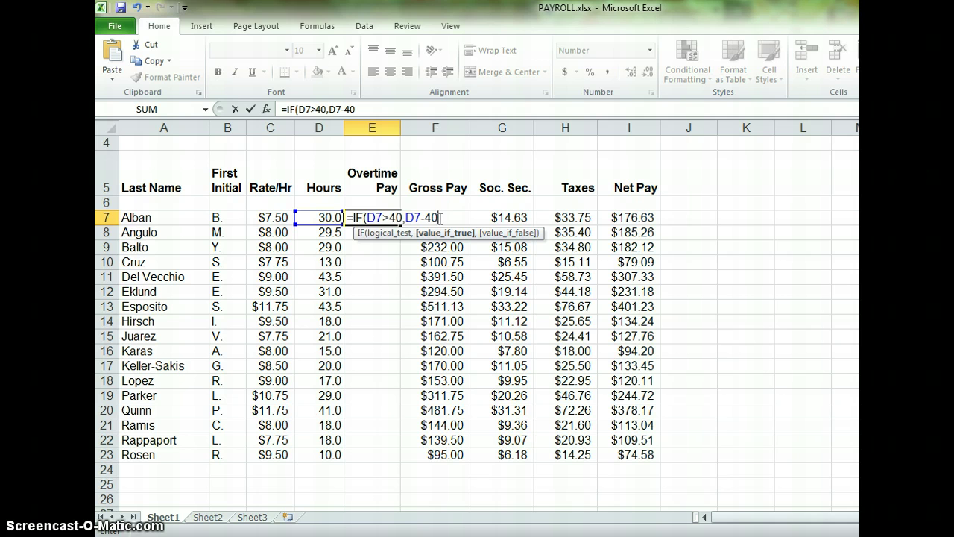
pyautogui.write(',')
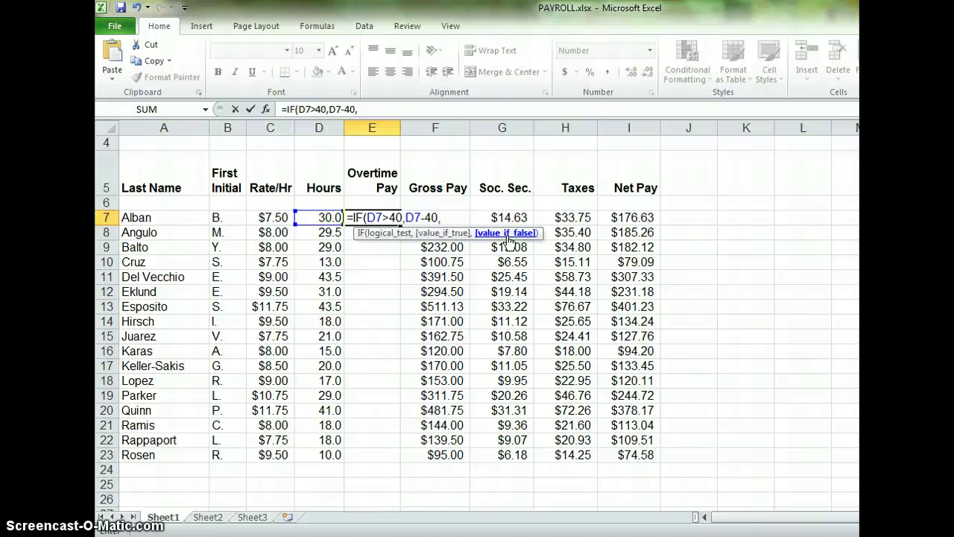
# - Finish E7 as =IF(D7>40,D7-40,0), showing 0.0 for the first employee's 30 hours
pyautogui.write('0)')
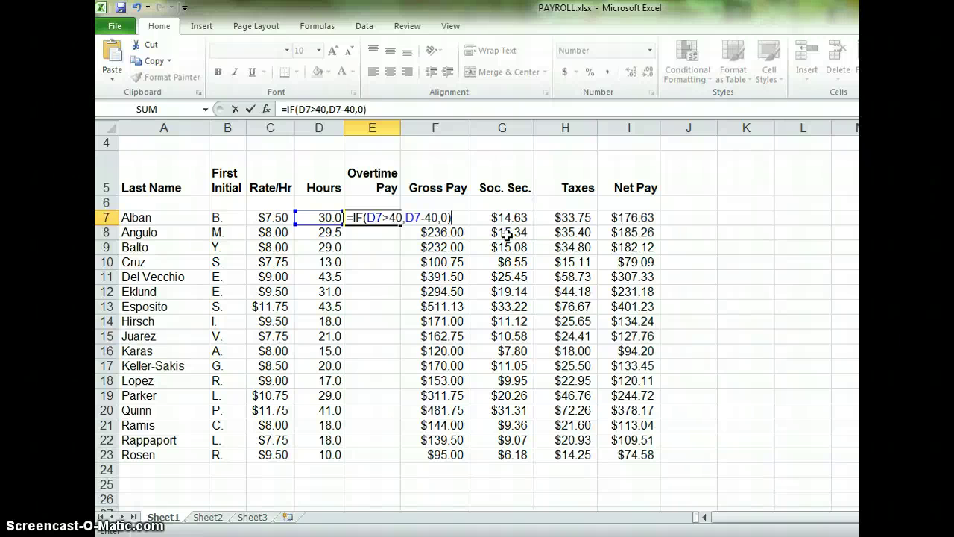
pyautogui.press('Return')
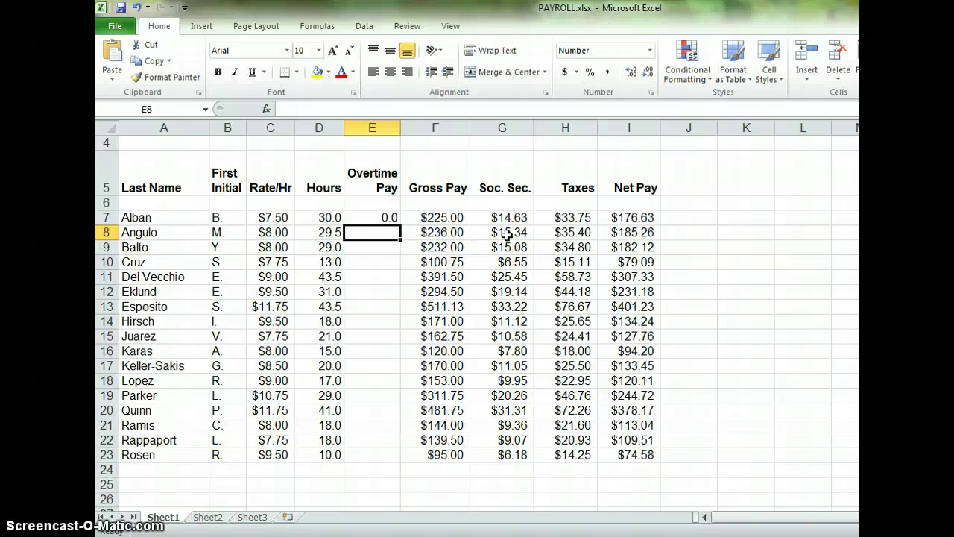
pyautogui.click(379, 215)
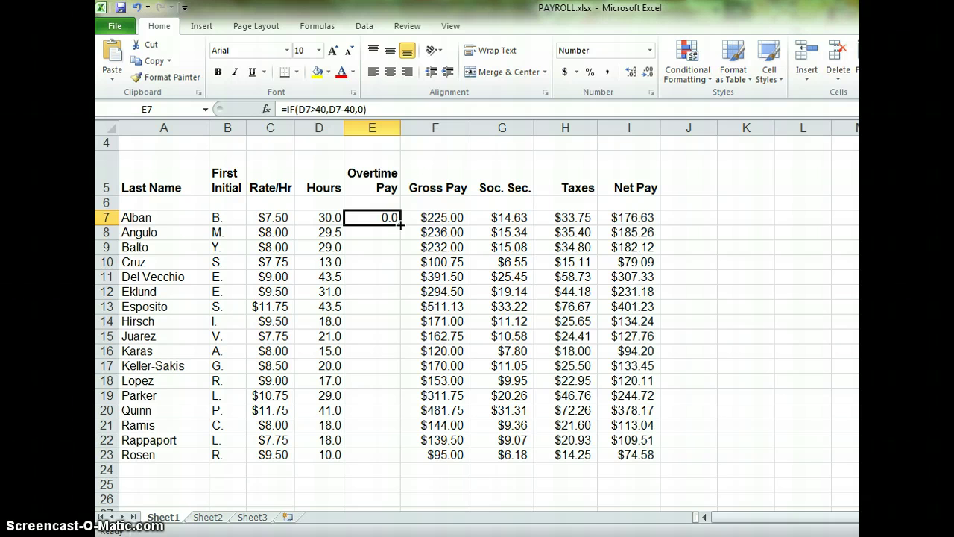
# - Fill the overtime formula down to E23 and check E11, E13 and E20 (3.5, 3.5, 1.0)
pyautogui.moveTo(400, 224); pyautogui.dragTo(395, 457)
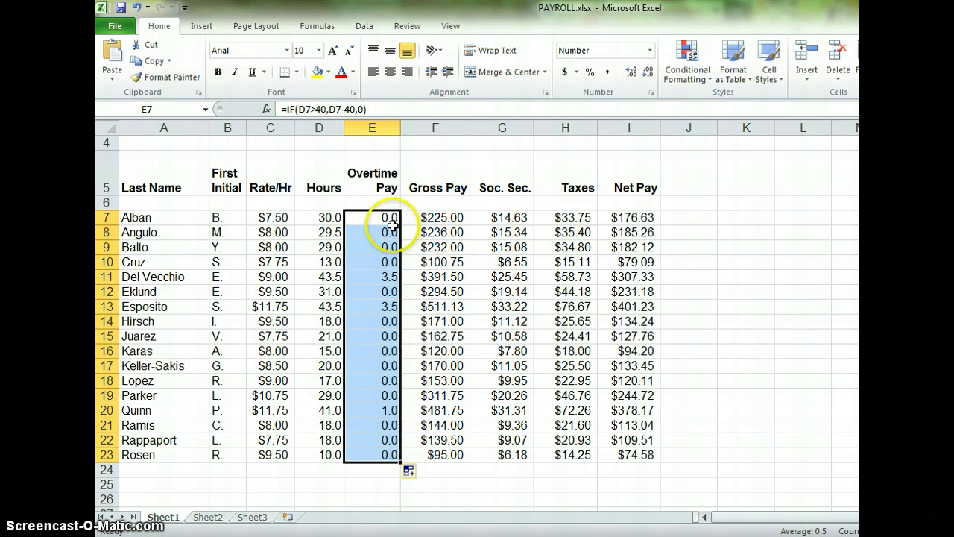
pyautogui.click(389, 276)
pyautogui.click(389, 307)
pyautogui.click(388, 410)
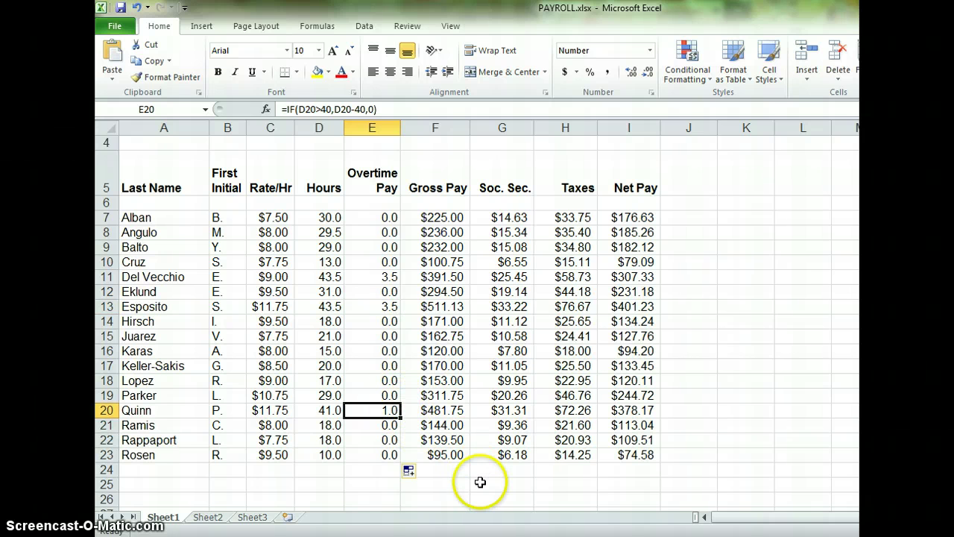